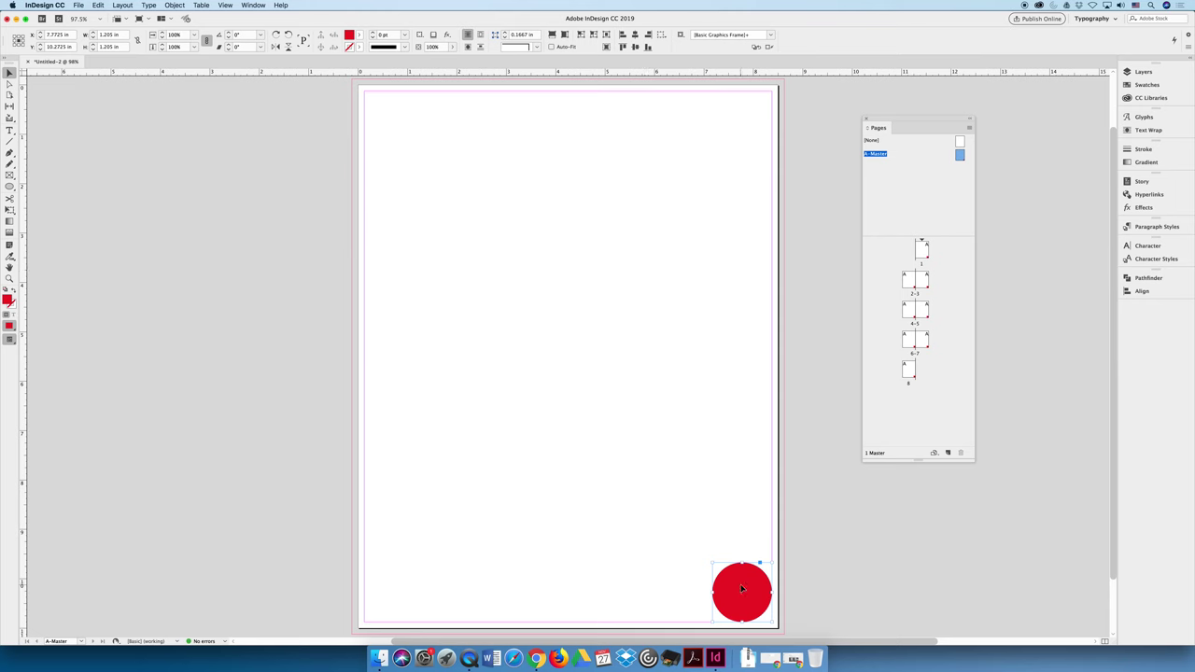
- Move the red circle to the bottom centre of A-Master, then go to page 1
drag(742, 588, 563, 595)
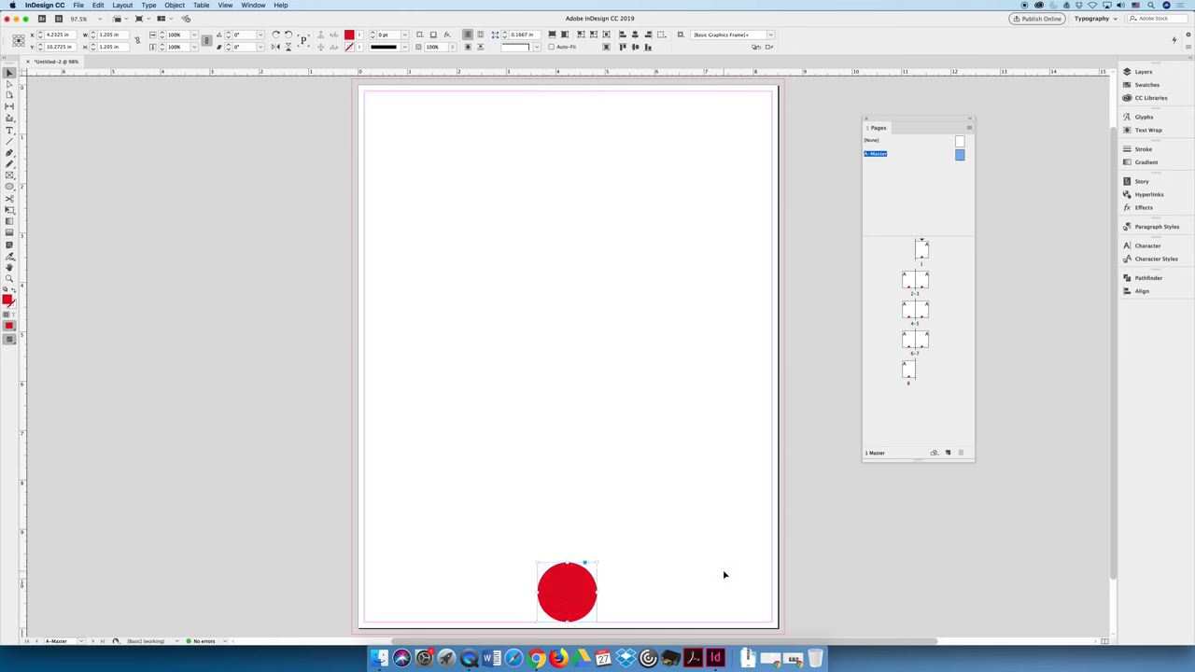
double_click(921, 250)
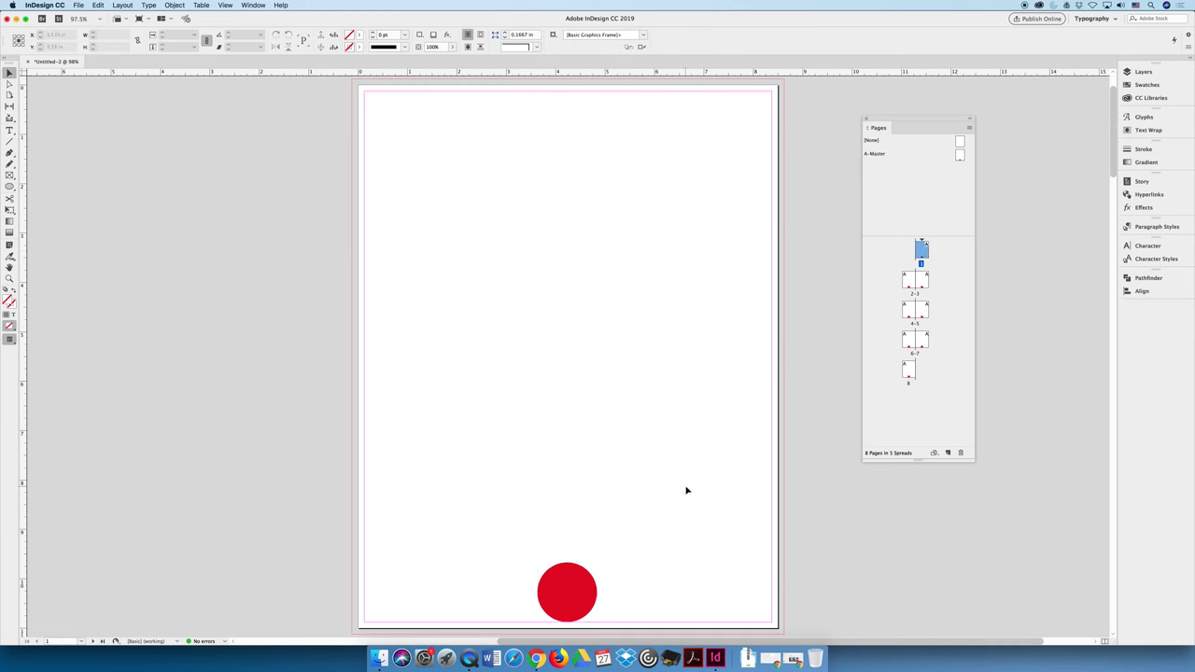
double_click(921, 280)
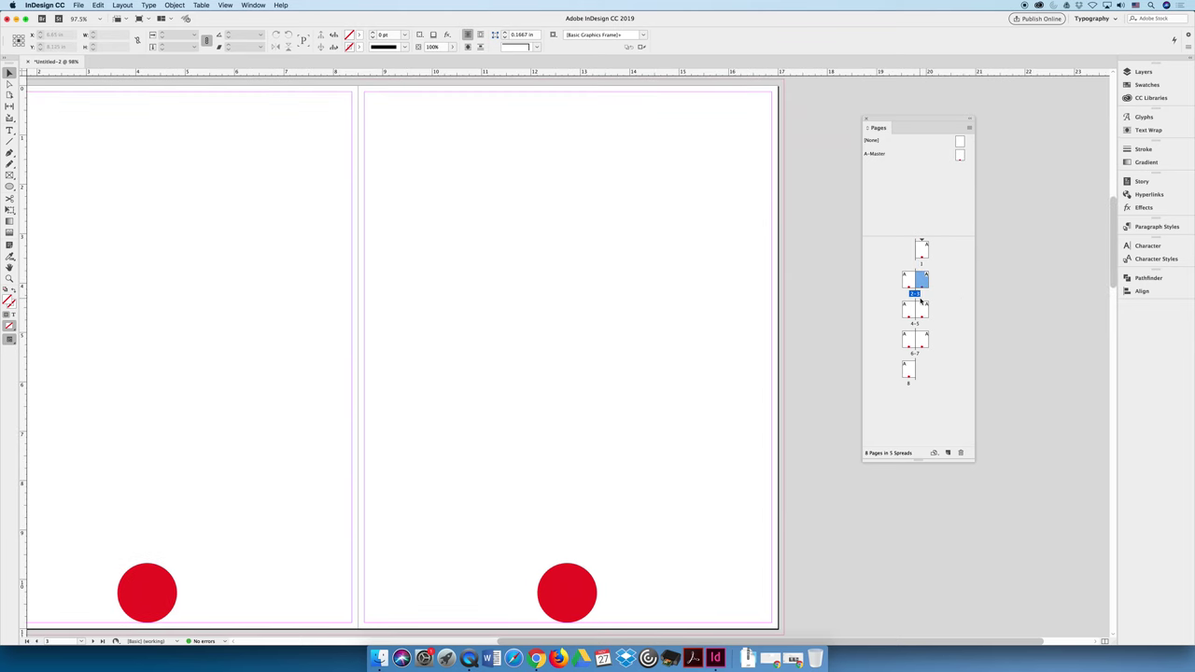
double_click(921, 248)
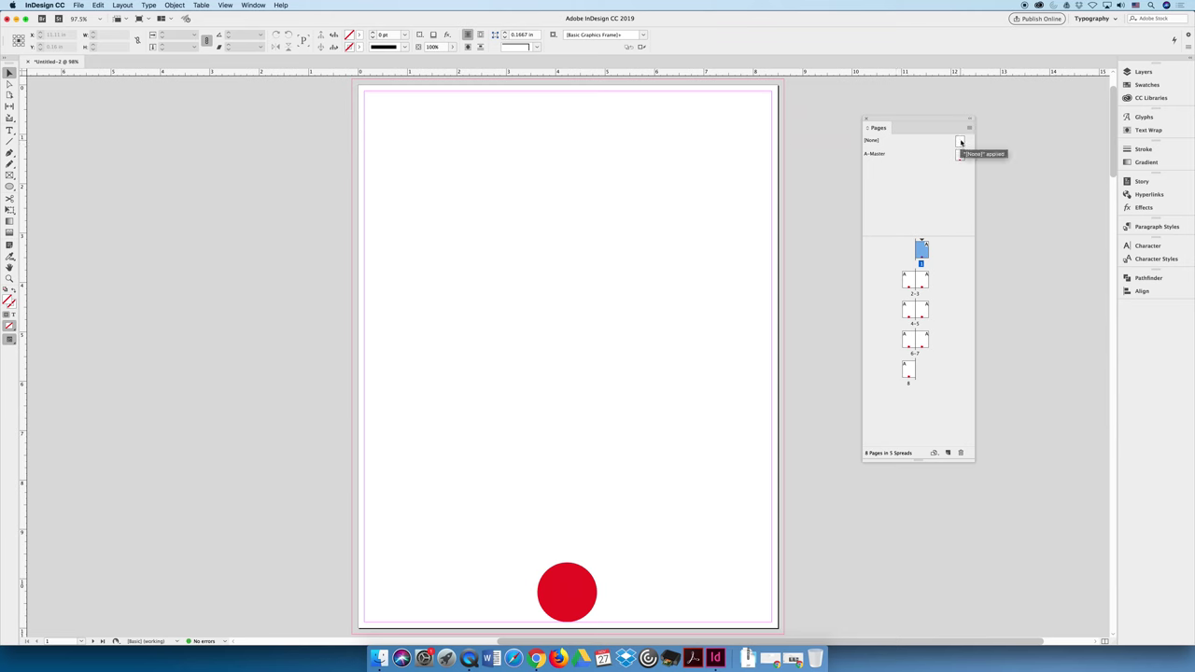
- Drag the [None] master onto page 1 so the red circle disappears there
drag(960, 142, 924, 250)
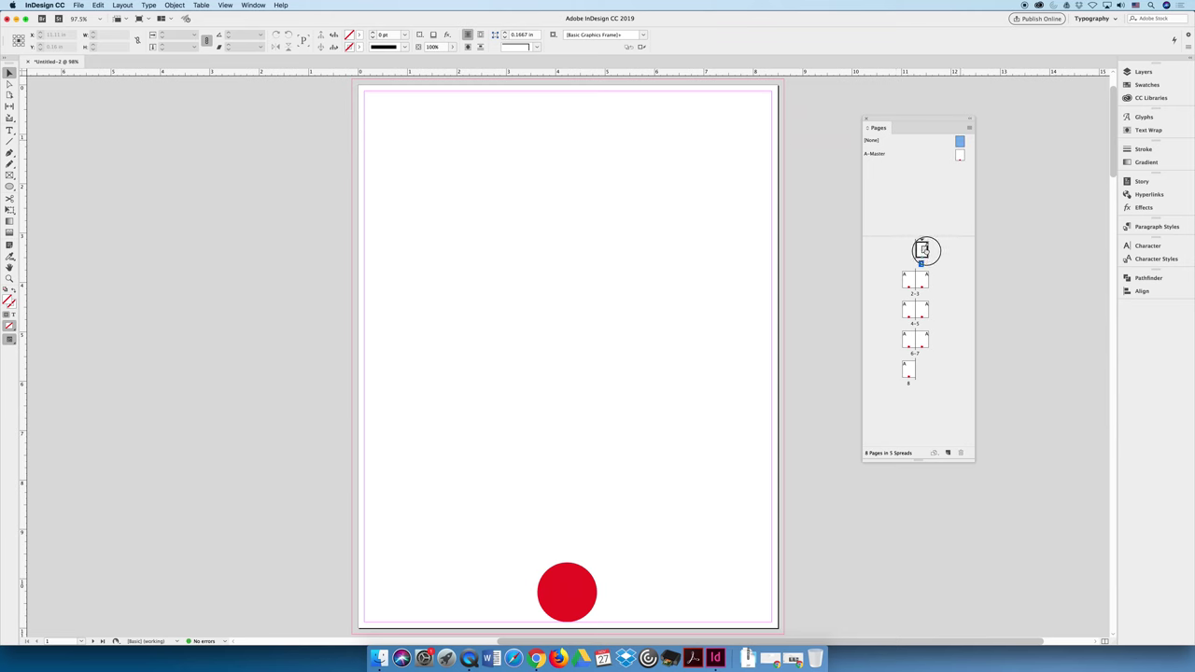
drag(924, 250, 922, 250)
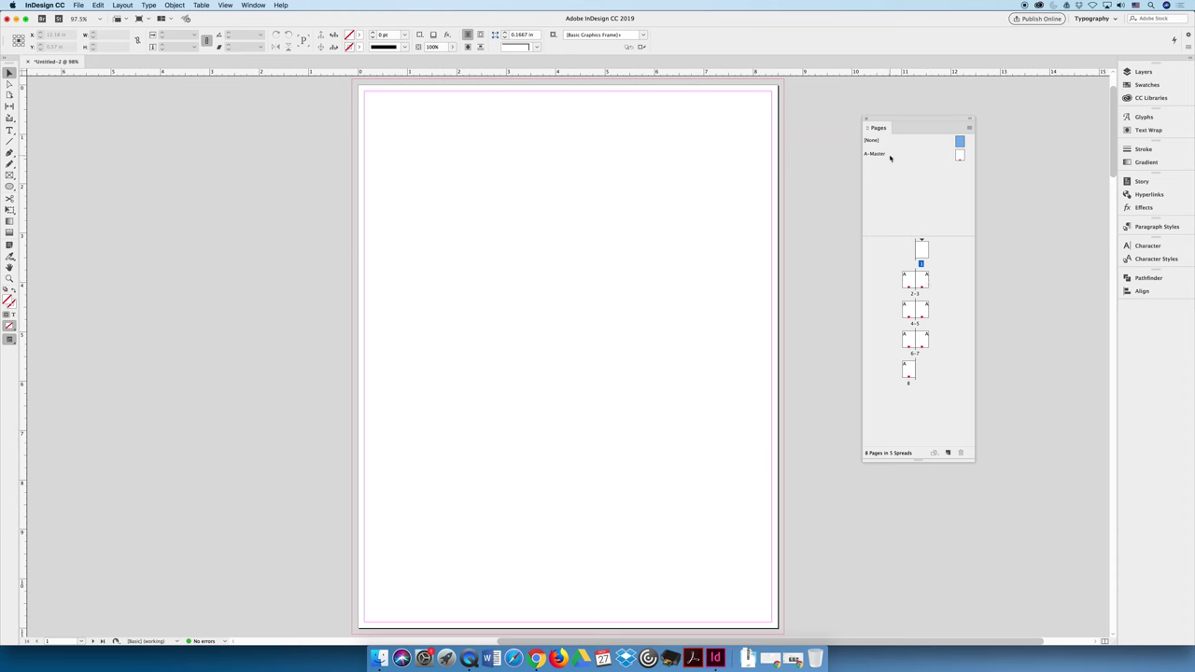
- Change the A-Master's prefix to a different letter in Master Options
right_click(879, 158)
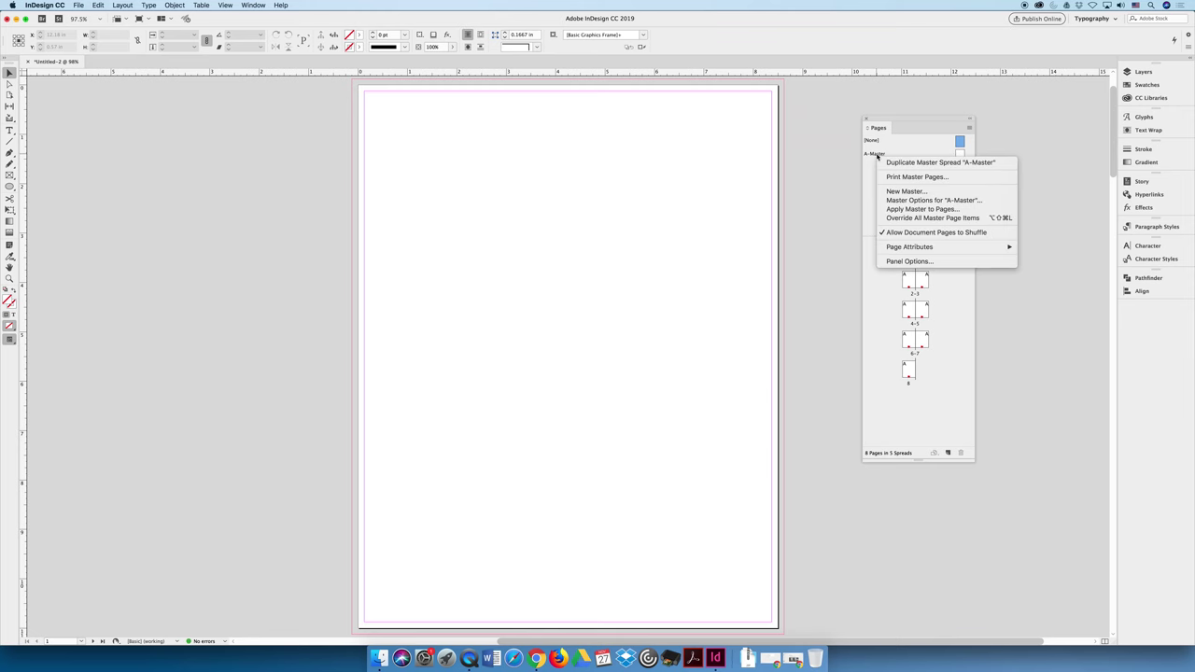
click(906, 200)
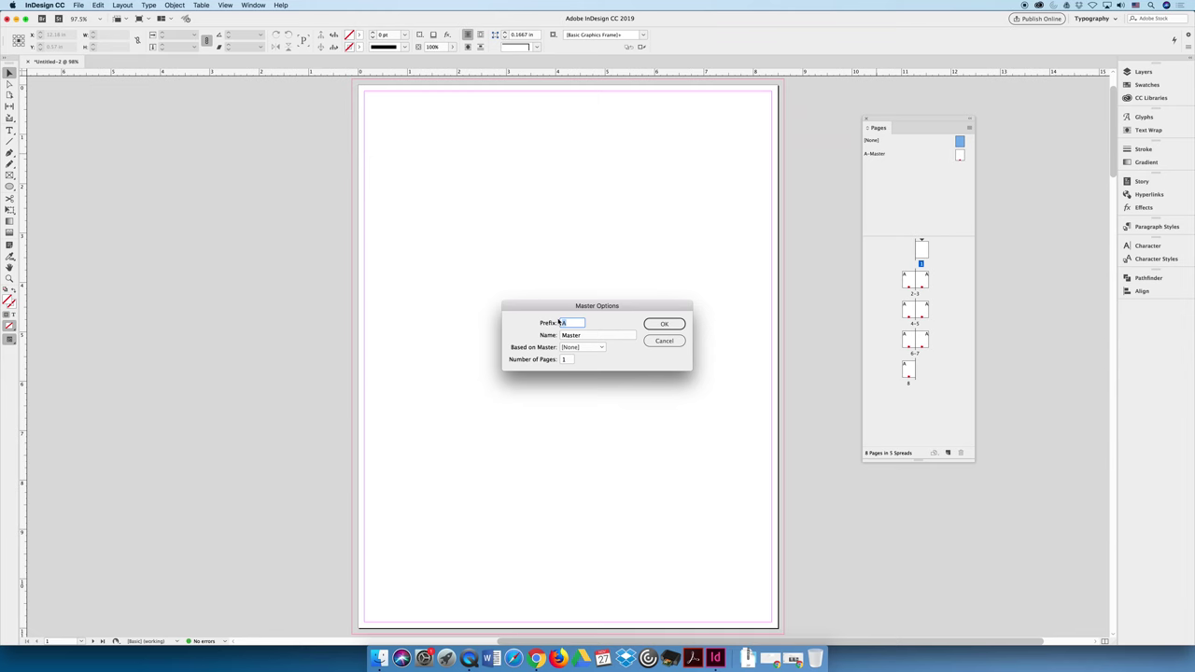
text(C)
click(664, 324)
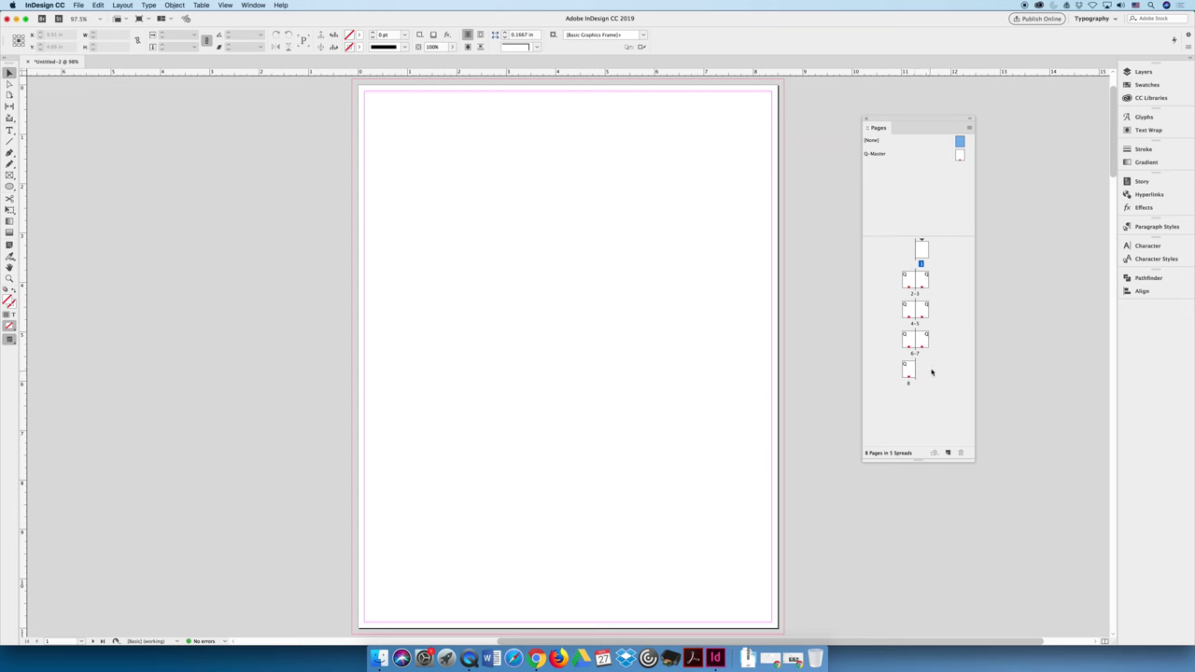
- Set the master's prefix to 1, renaming it 1-Master
right_click(873, 155)
click(742, 299)
text(1)
click(677, 326)
- Set 1-Master's prefix to A in Master Options, restoring the A-Master name
click(875, 154)
right_click(874, 154)
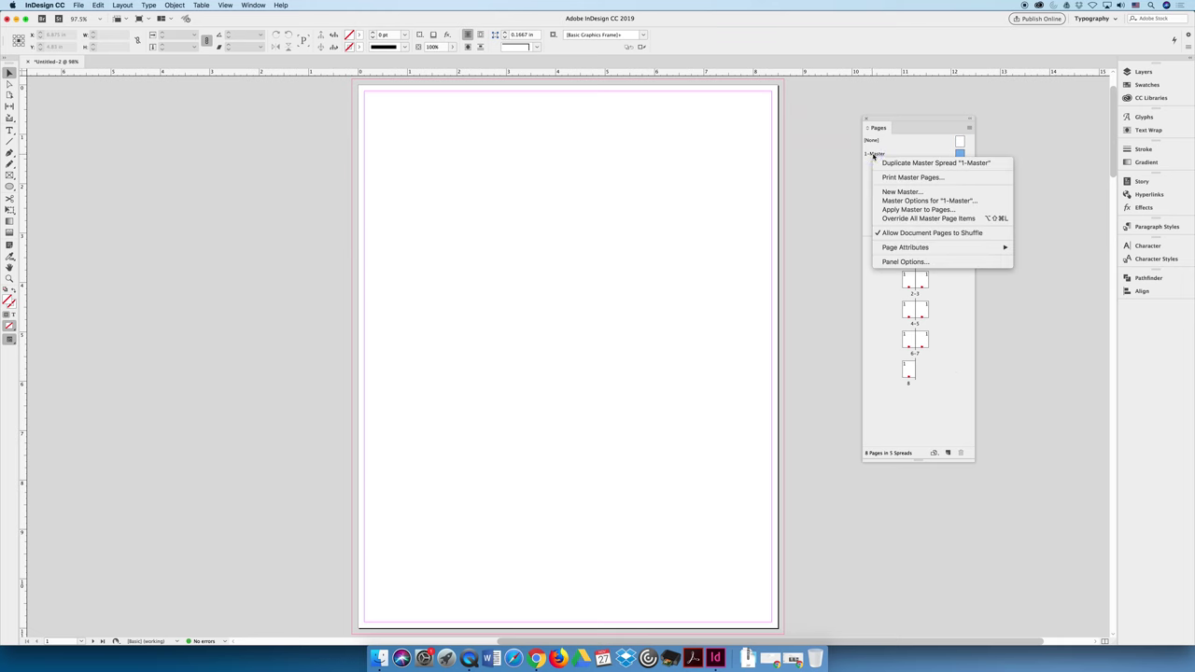
click(906, 201)
text(A)
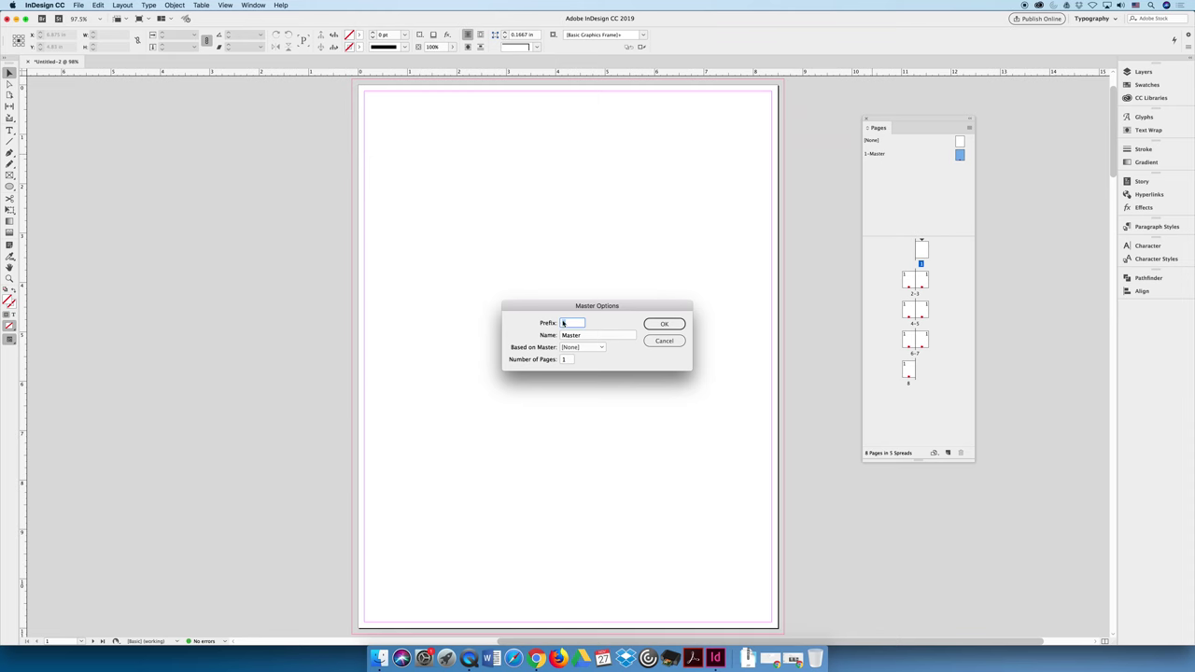
click(669, 325)
click(669, 325)
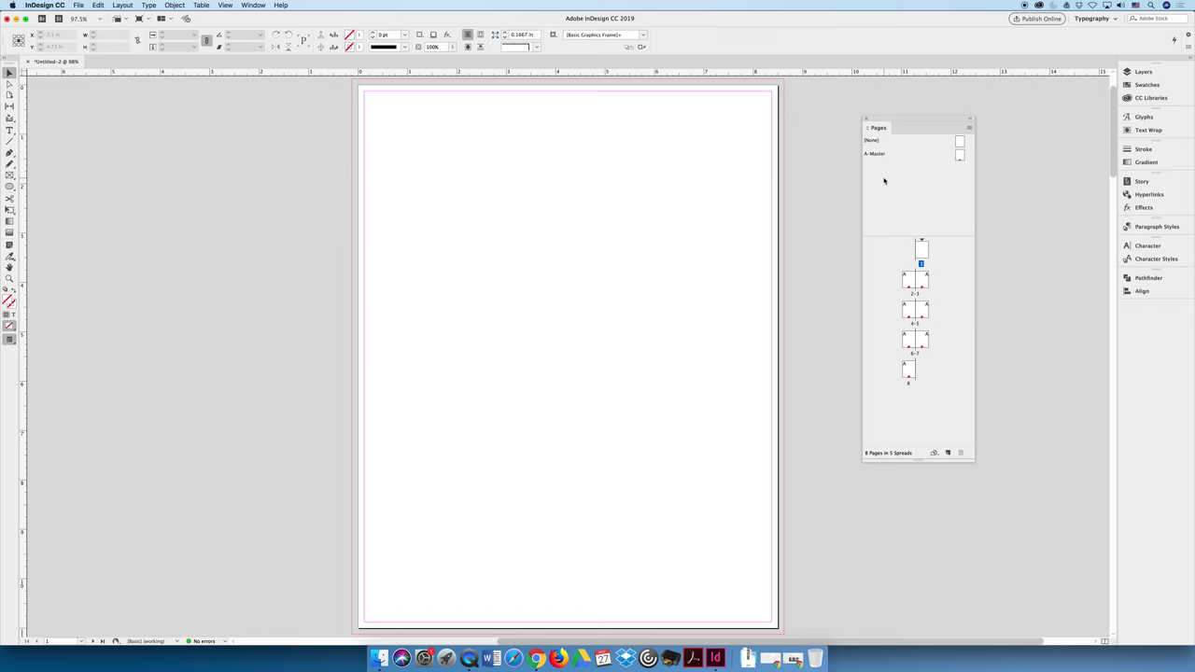
- Choose New Master… from the Pages panel flyout menu with A-Master selected
right_click(875, 167)
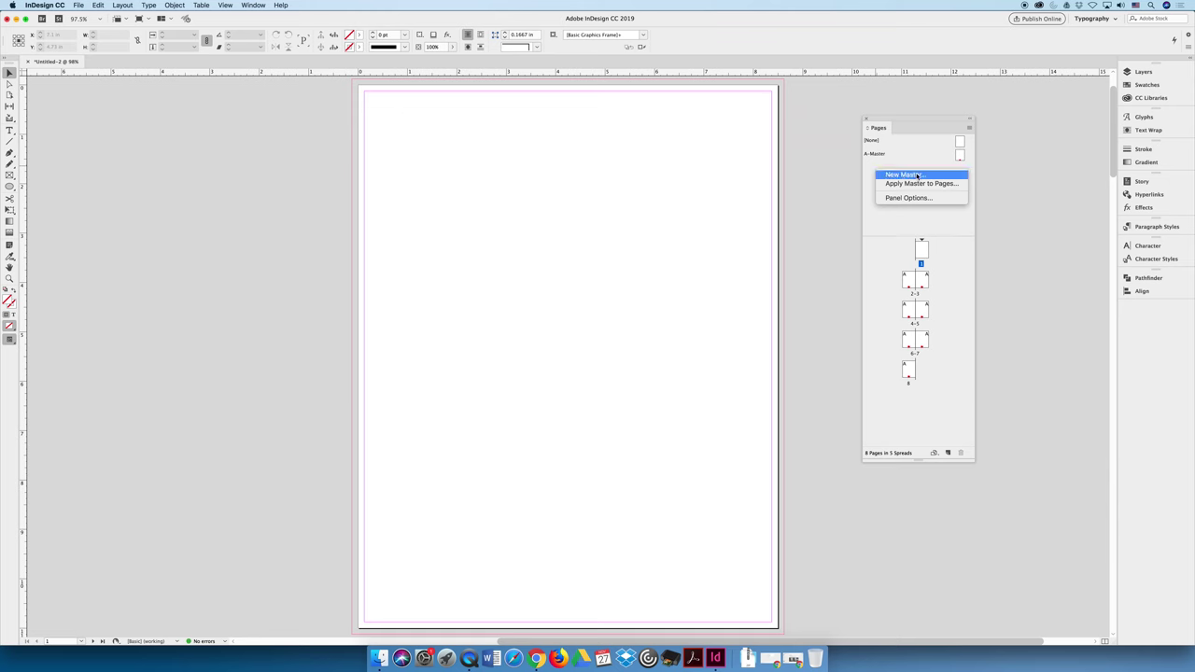
click(883, 165)
click(960, 154)
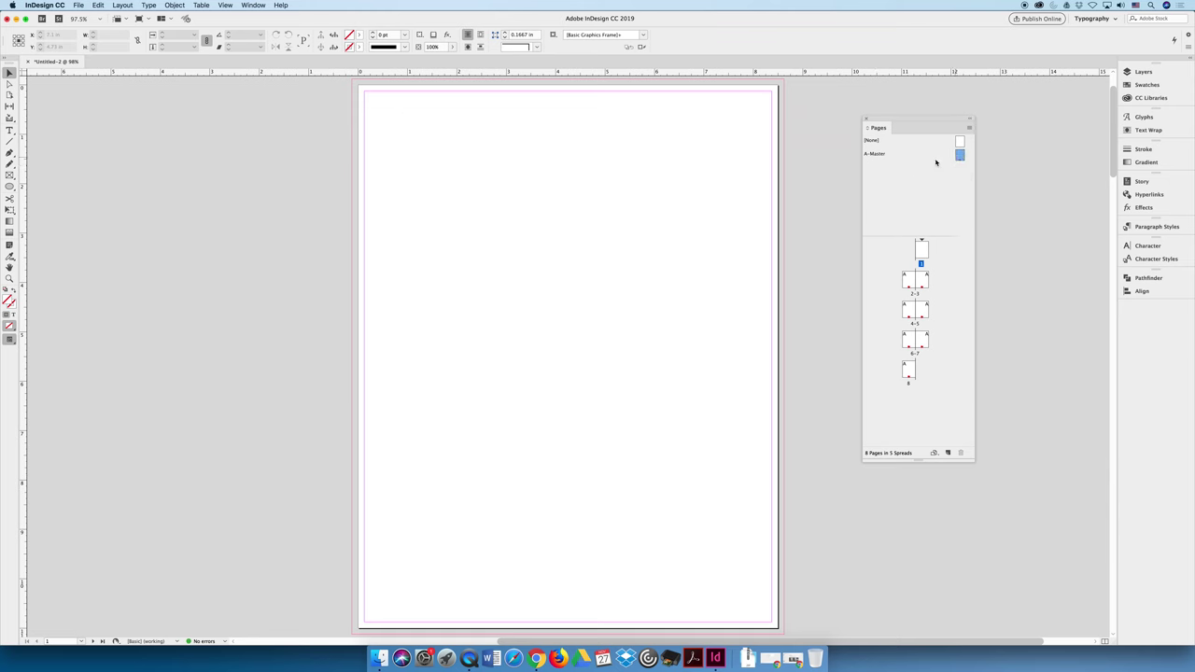
click(970, 128)
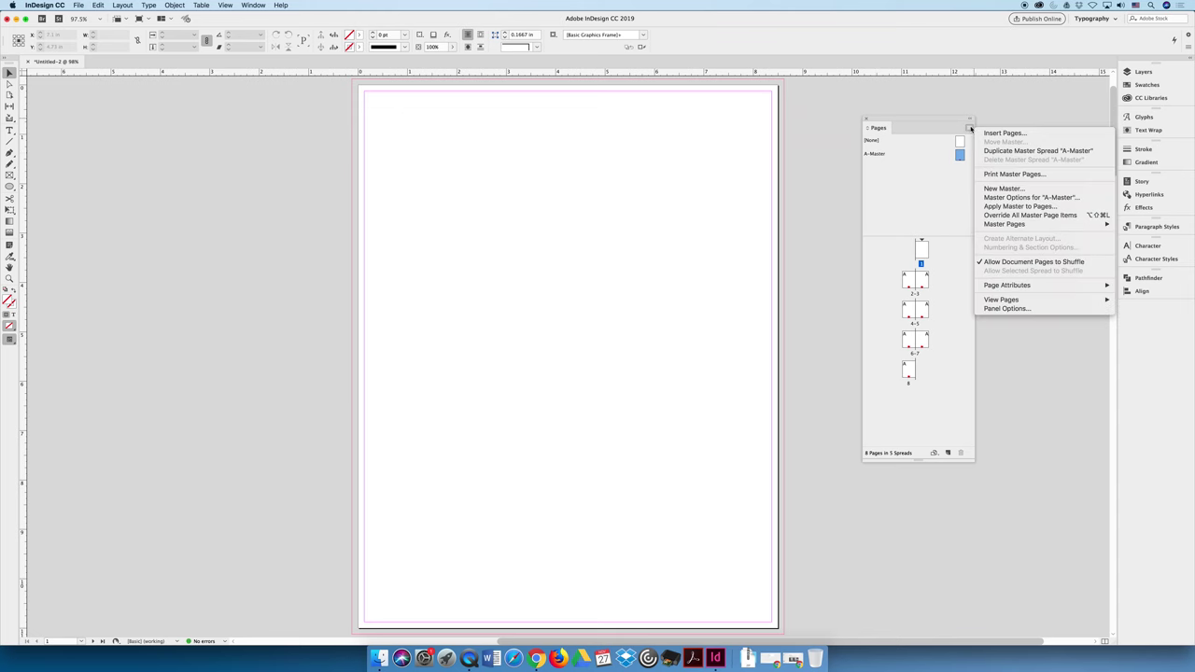
click(1007, 190)
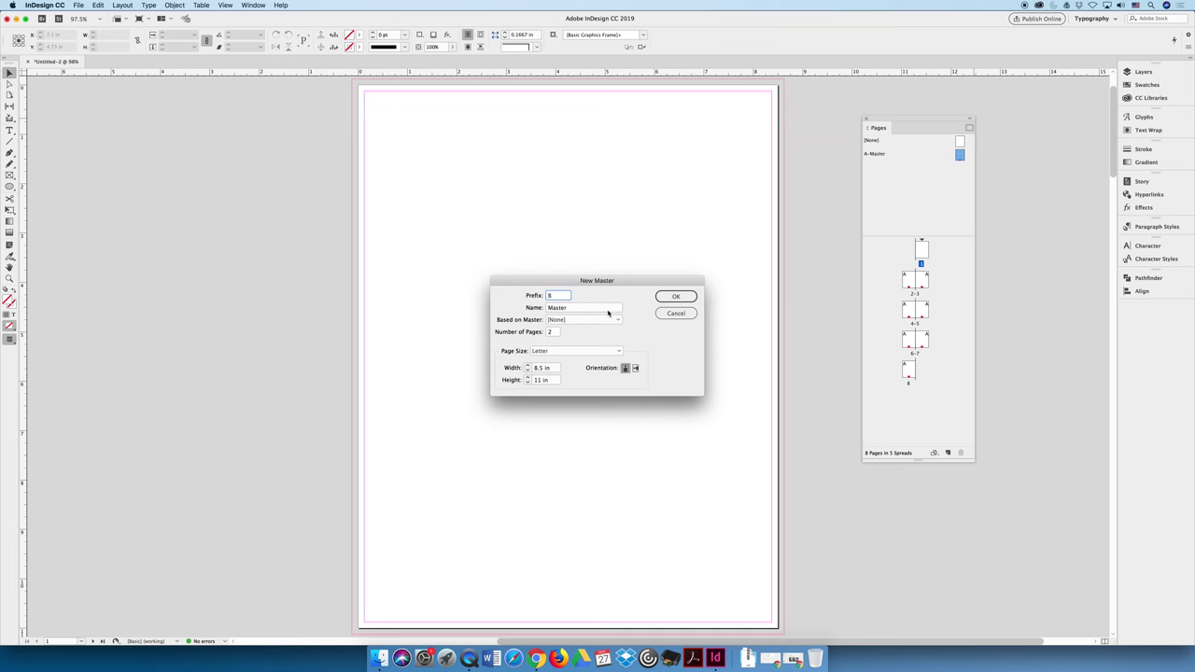
- Create B-Master with one page at Letter size
double_click(553, 333)
text(1)
click(552, 350)
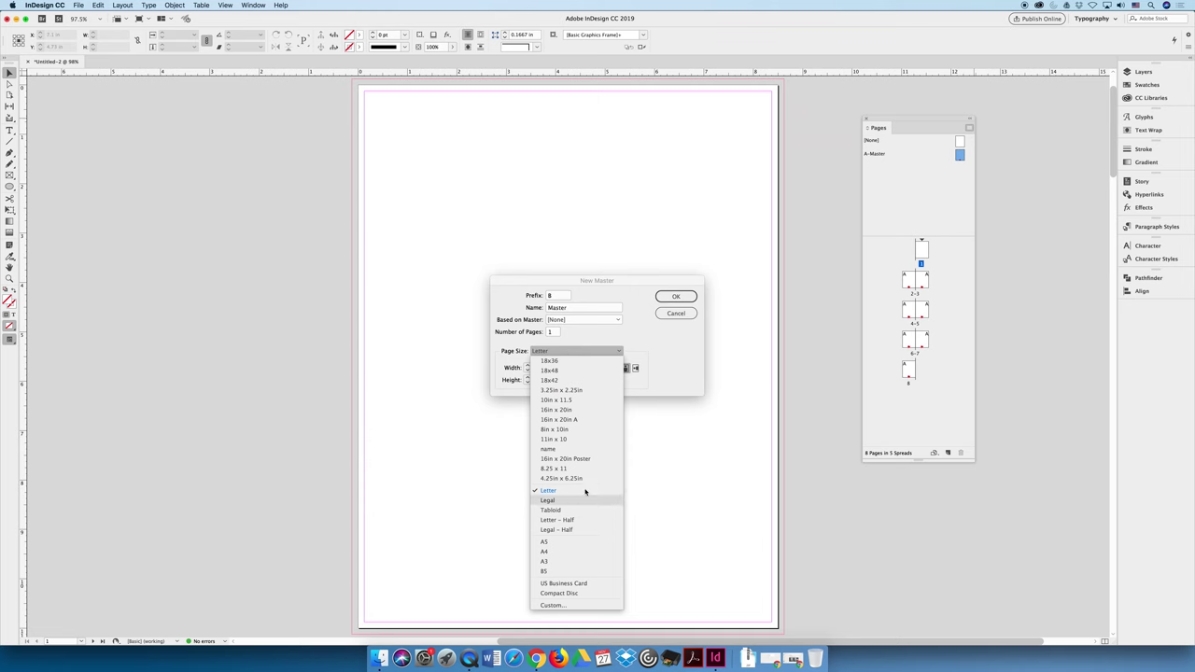
click(585, 490)
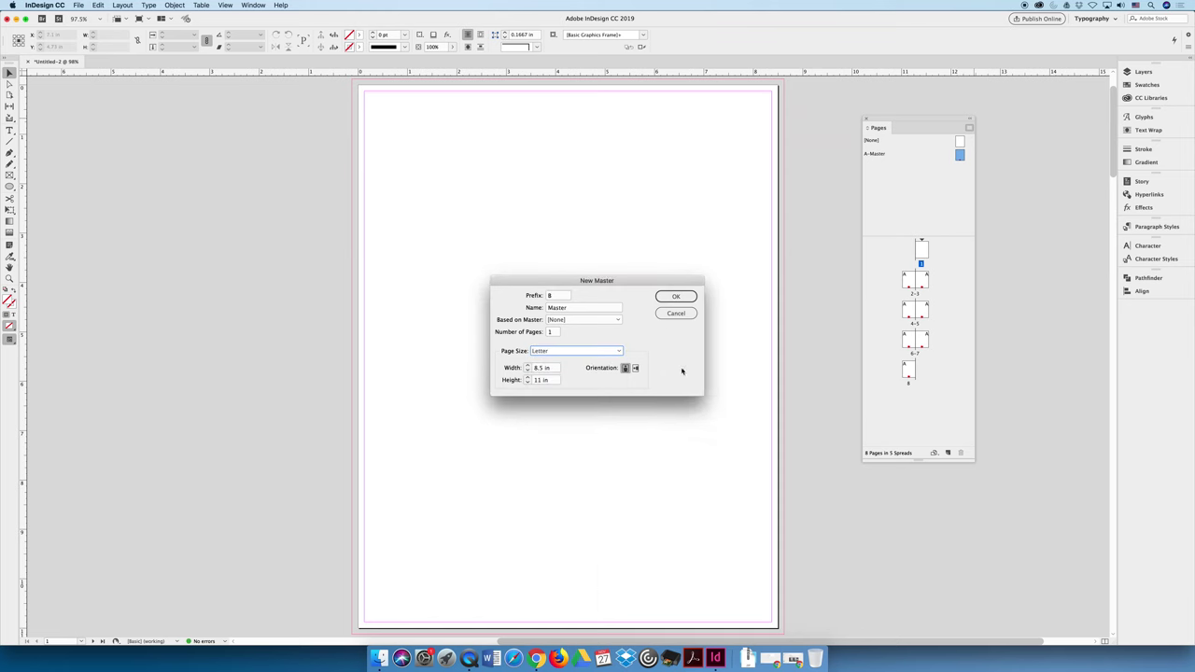
click(673, 303)
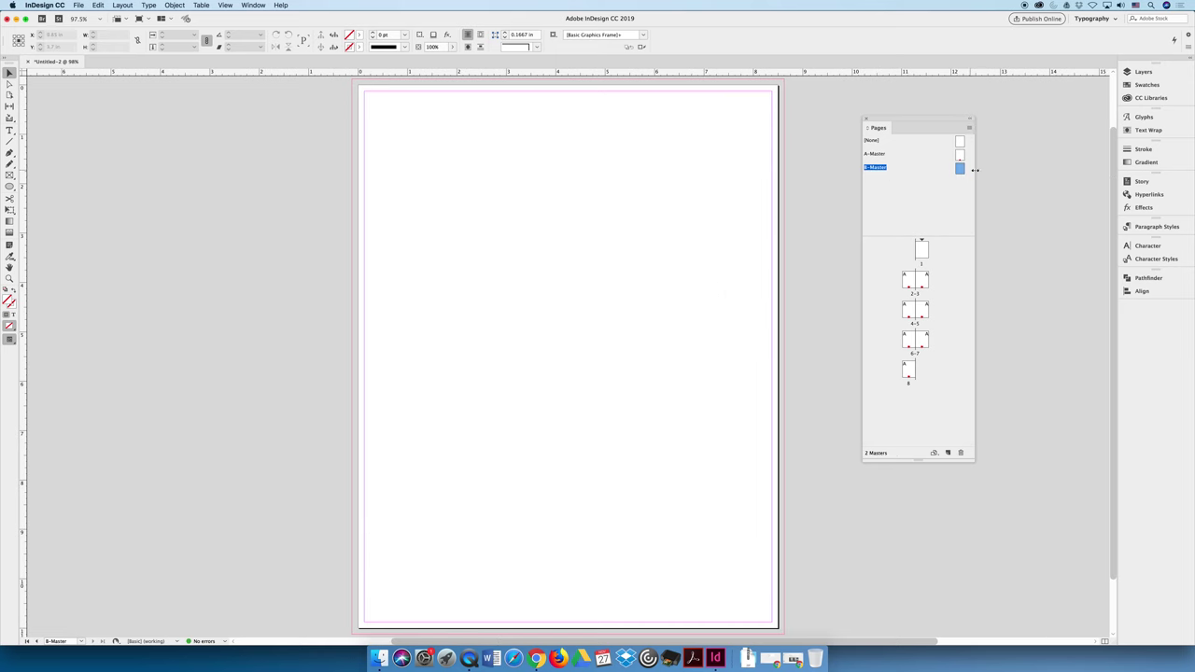
- Draw a large square near the top of B-Master with the Rectangle tool
click(960, 170)
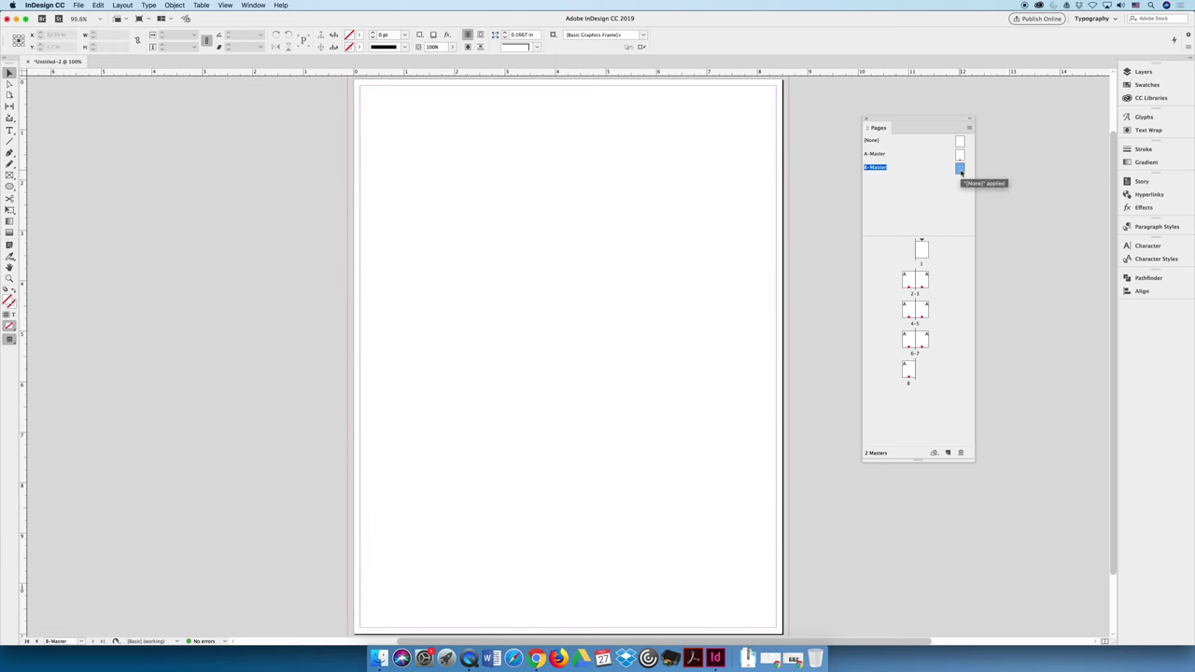
click(10, 185)
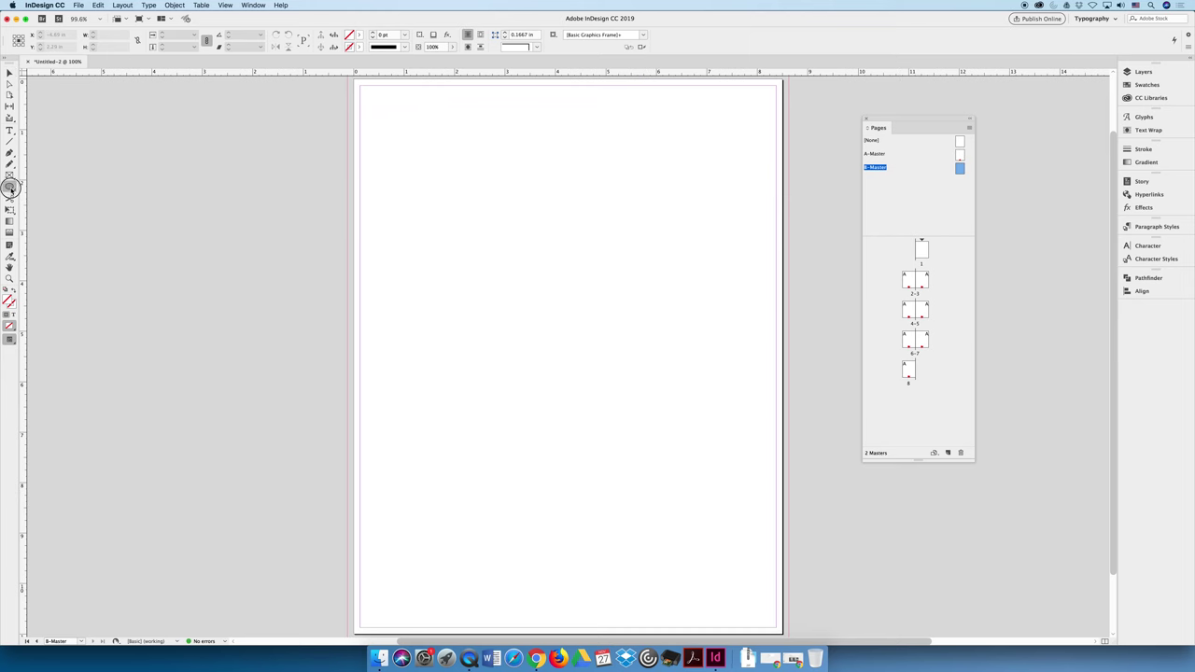
drag(10, 186, 37, 197)
drag(392, 116, 708, 431)
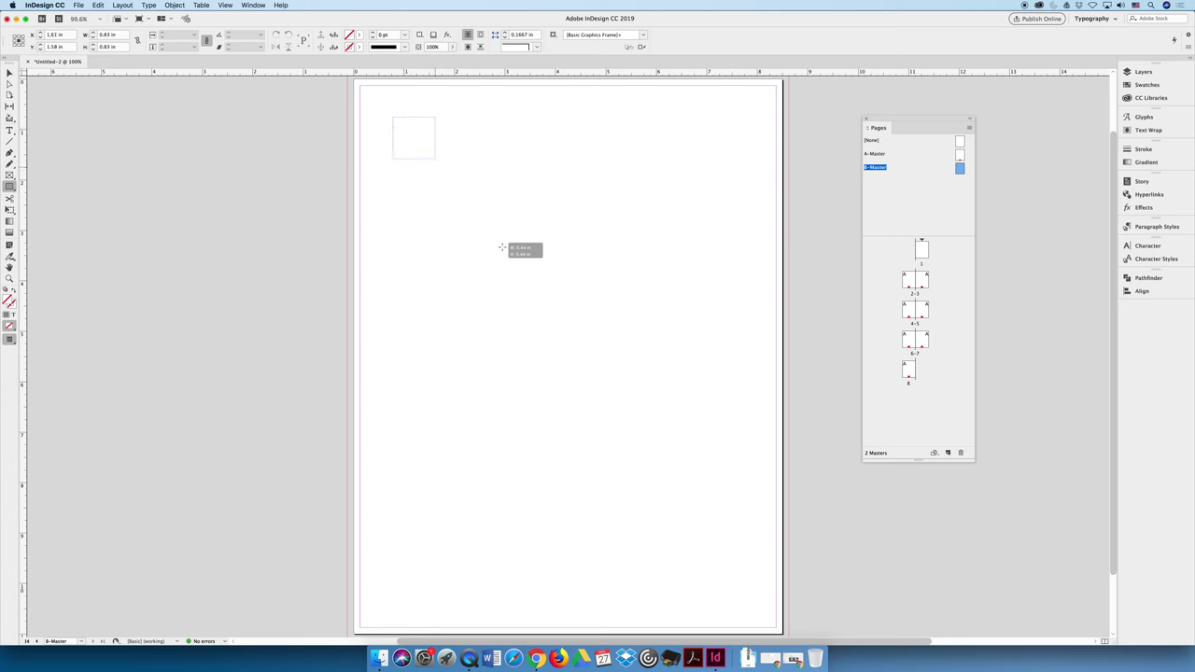
- Fill the square green using the Color Picker
double_click(9, 299)
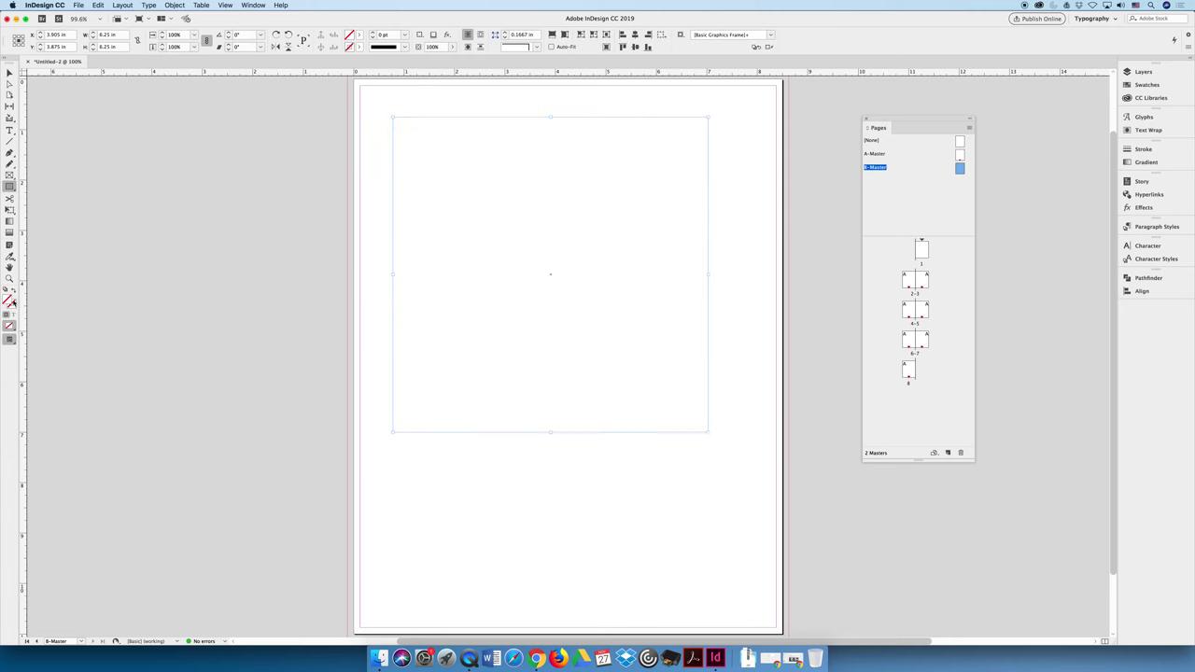
click(498, 292)
drag(603, 339, 604, 389)
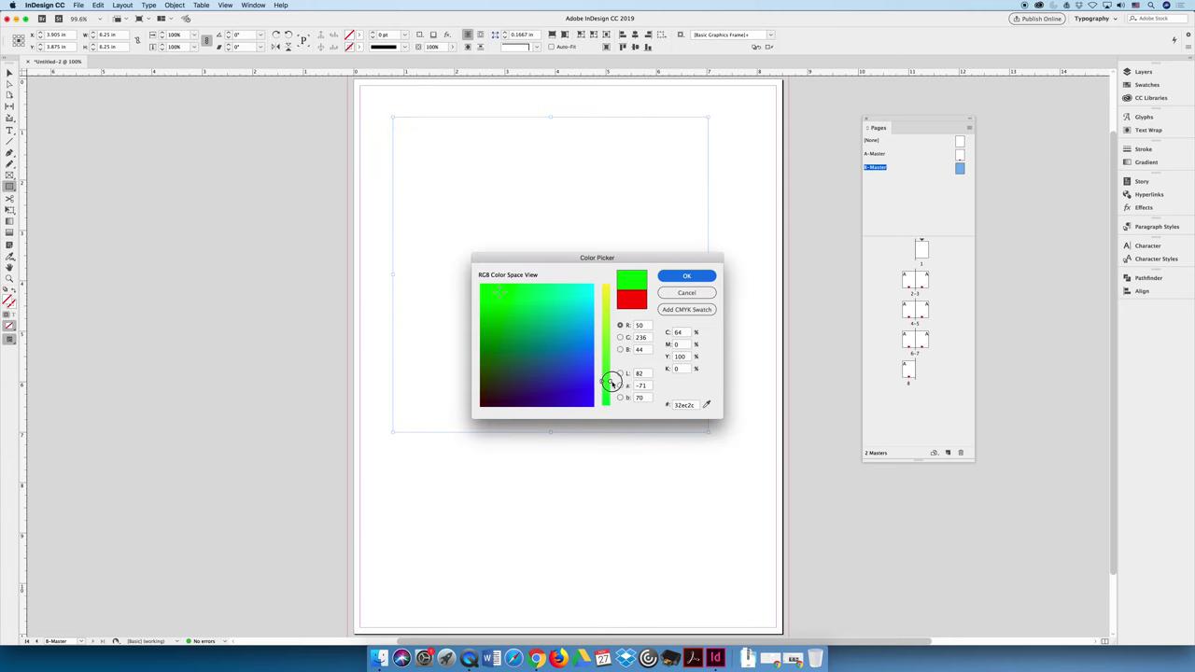
click(686, 275)
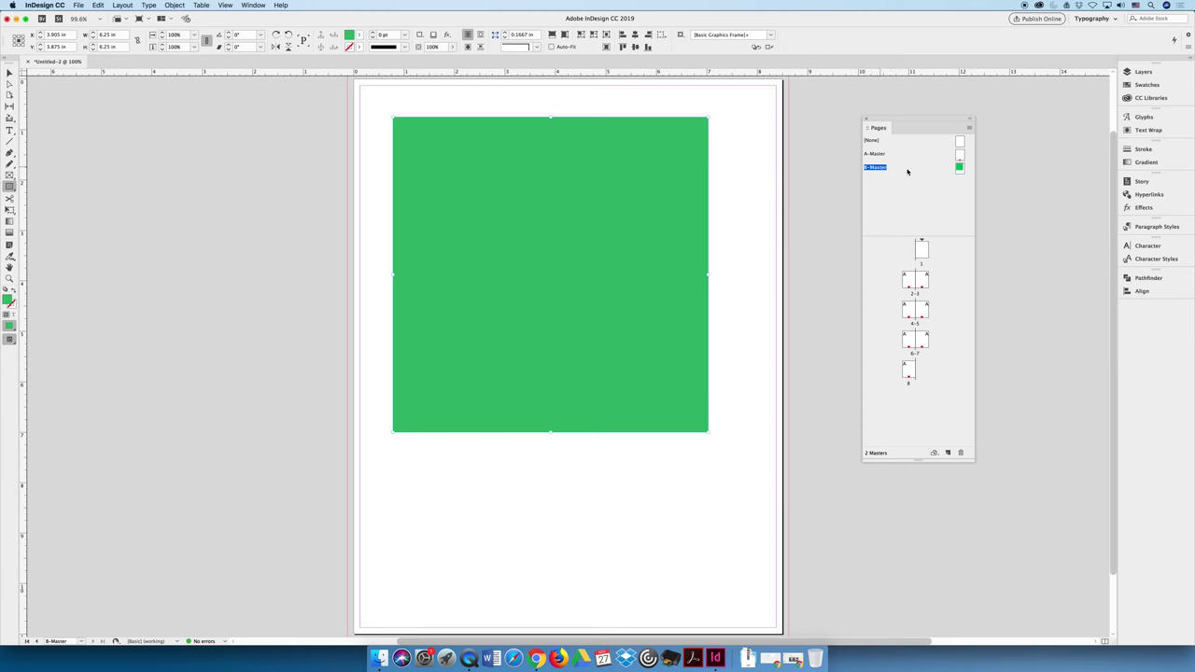
- Drag B-Master onto the page 8 thumbnail to apply the green square there
mouse_move(961, 170)
mouse_down()
mouse_move(905, 313)
mouse_move(921, 253)
mouse_up()
mouse_move(921, 254)
mouse_down()
mouse_move(949, 364)
mouse_move(911, 371)
mouse_up()
drag(910, 371, 911, 371)
click(969, 128)
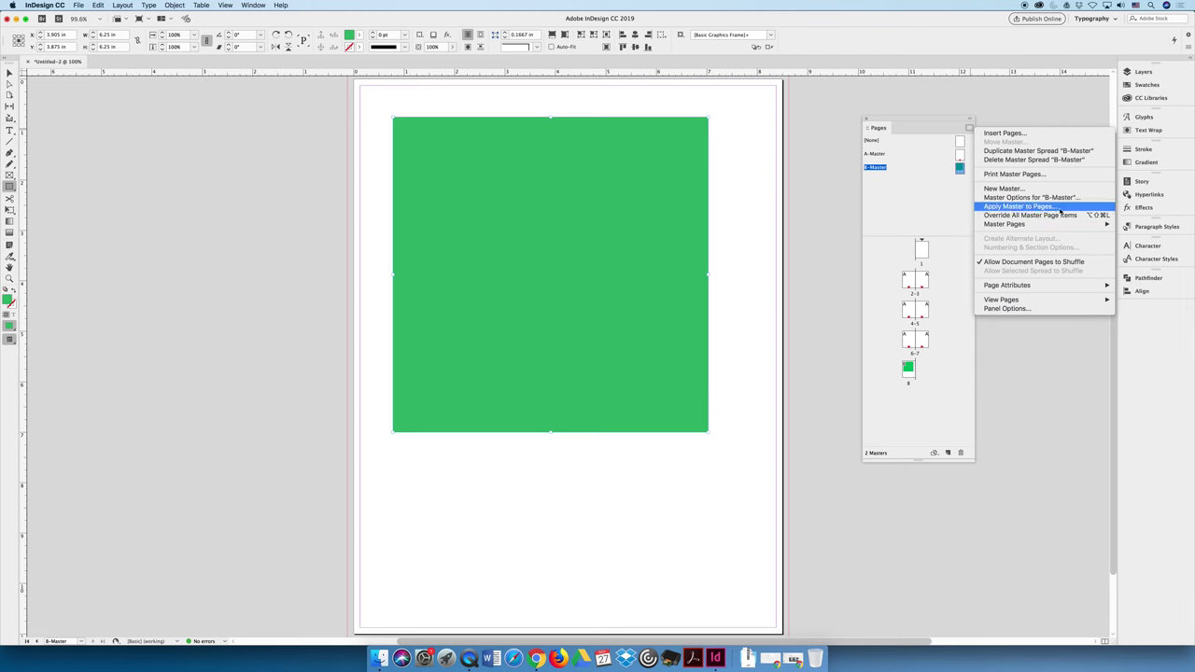
- Use Apply Master to Pages to assign B-Master to pages 1,5,6,8
click(1023, 206)
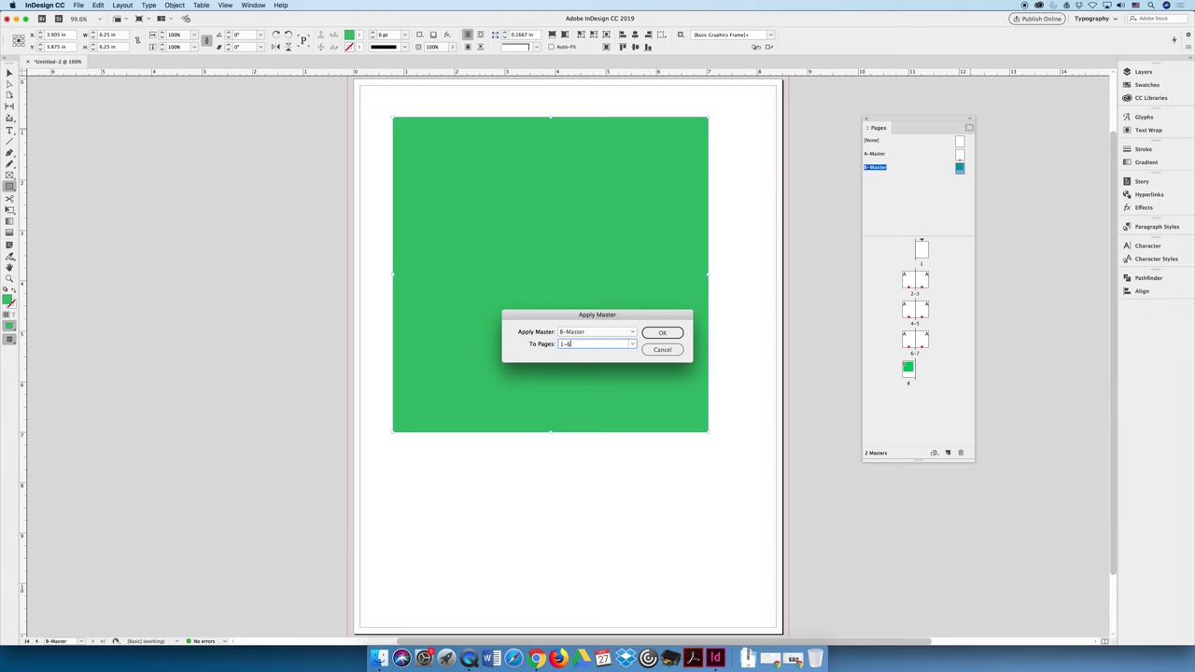
key(BackSpace)
key(BackSpace)
key(BackSpace)
key(BackSpace)
key(BackSpace)
key(BackSpace)
key(BackSpace)
key(BackSpace)
key(BackSpace)
click(665, 333)
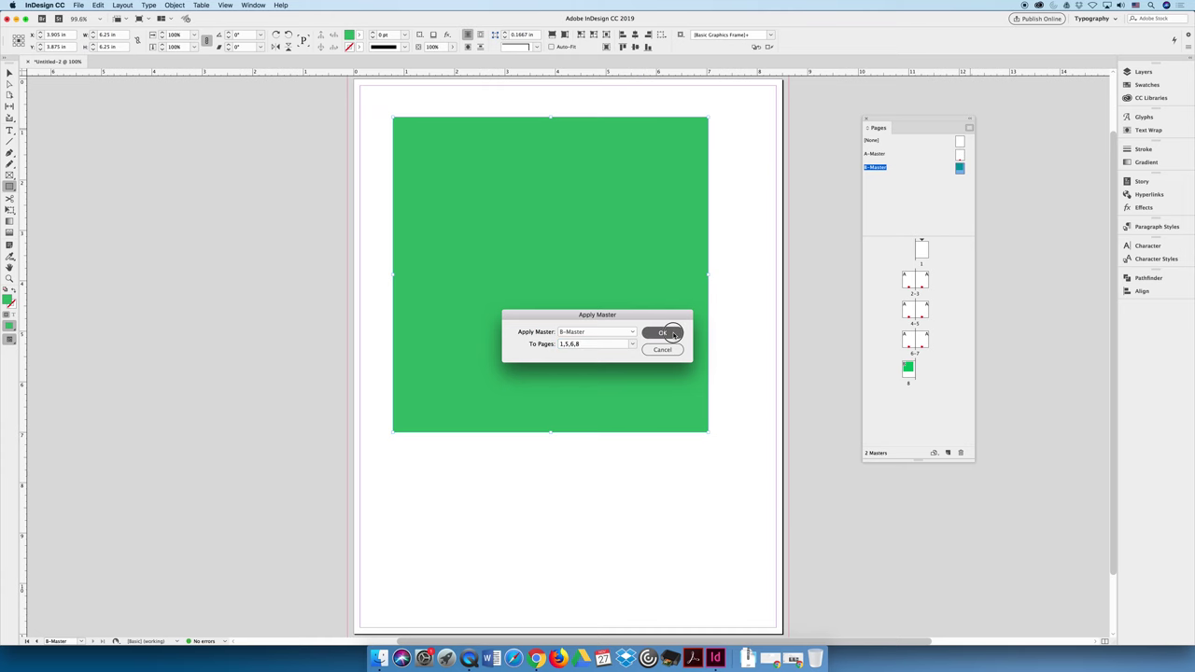